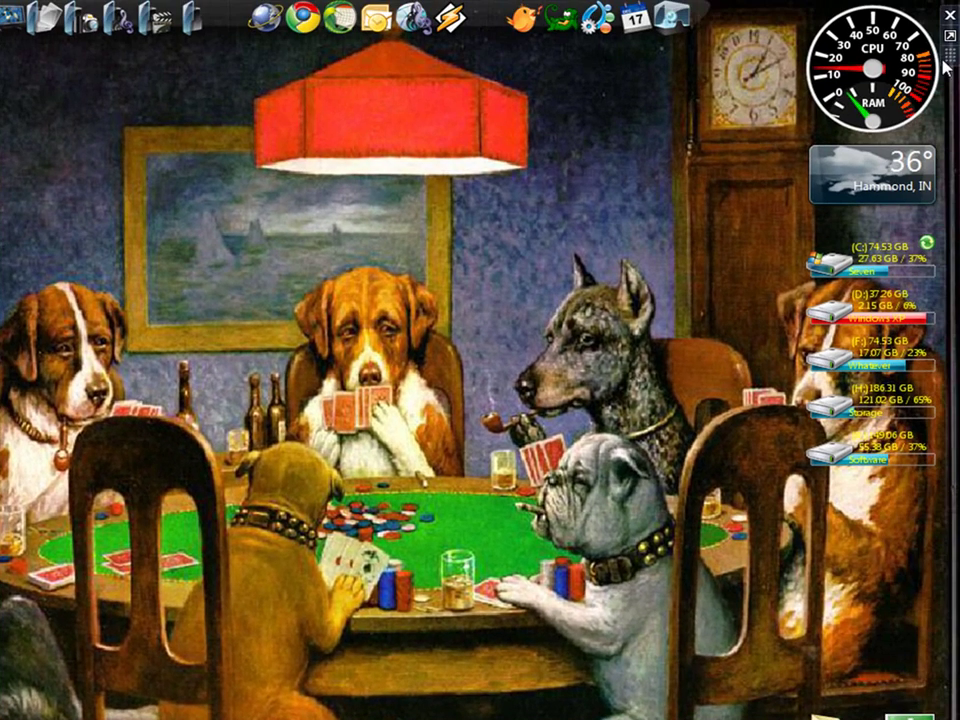
# - Move the CPU/RAM meter gadget down and nudge the weather gadget slightly left
pyautogui.moveTo(952, 62); pyautogui.dragTo(924, 145)
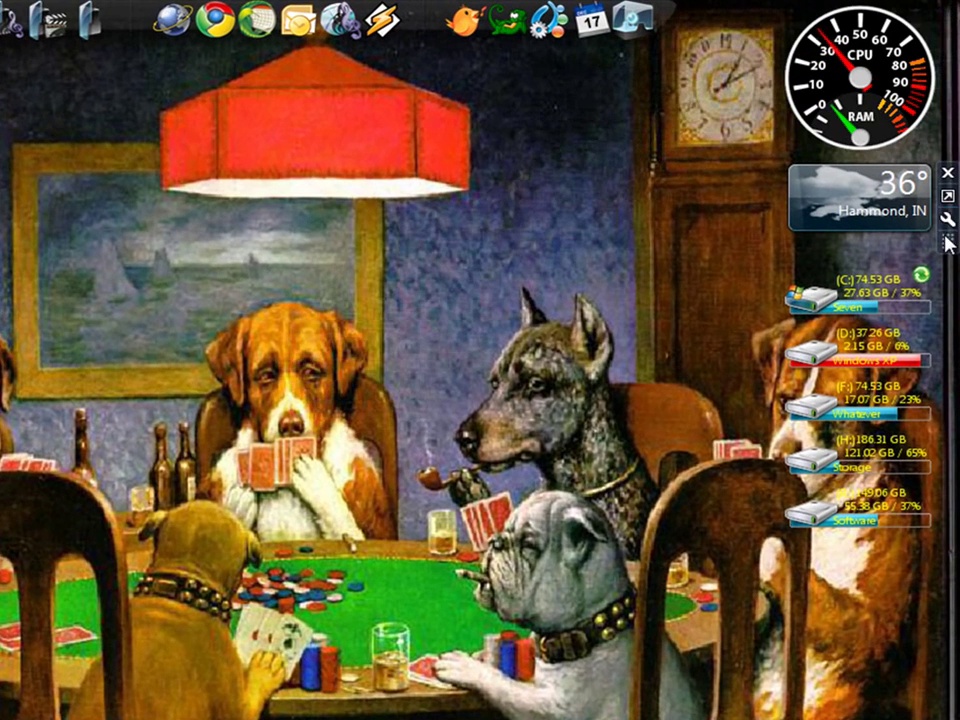
pyautogui.moveTo(948, 255)
pyautogui.mouseDown()
pyautogui.moveTo(840, 255)
pyautogui.moveTo(947, 253)
pyautogui.mouseUp()
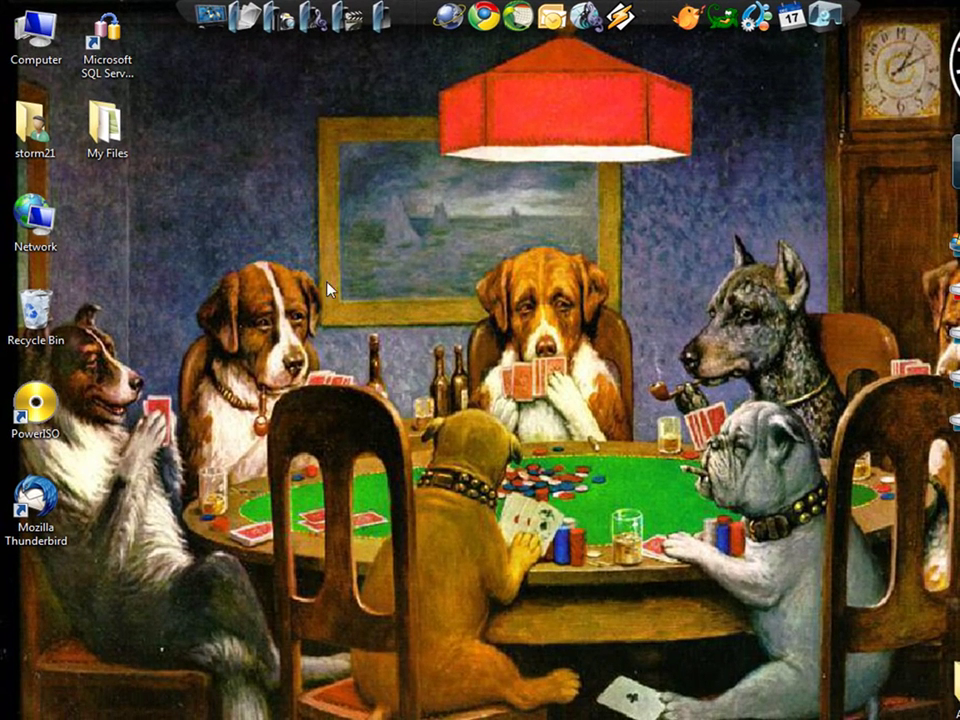
# - Open the installed-gadgets gallery from the desktop's right-click Gadgets option
pyautogui.rightClick(456, 252)
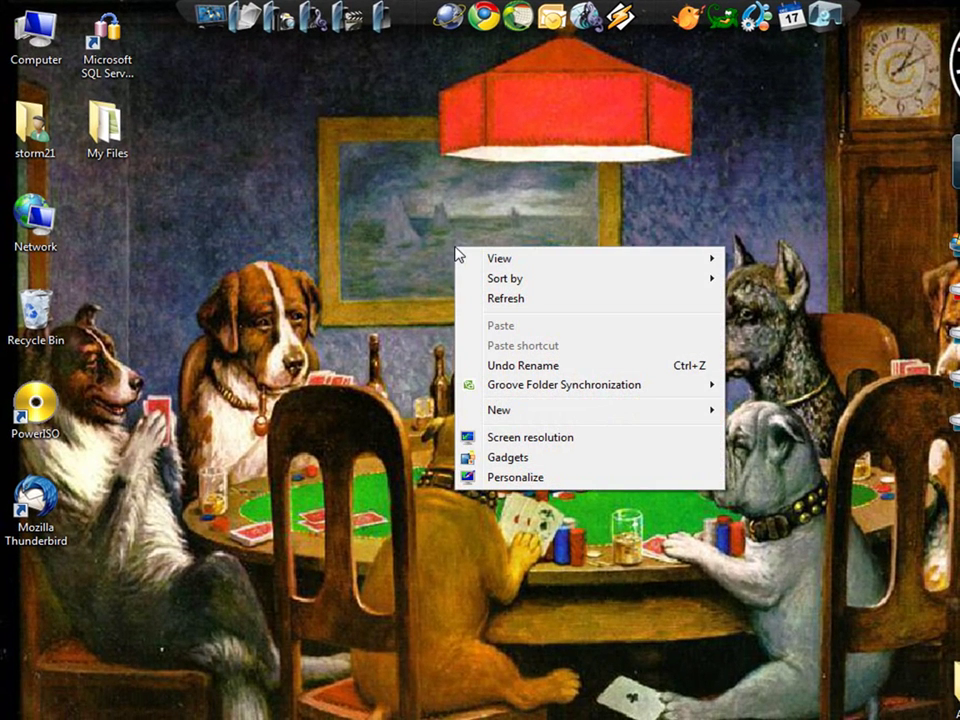
pyautogui.click(531, 460)
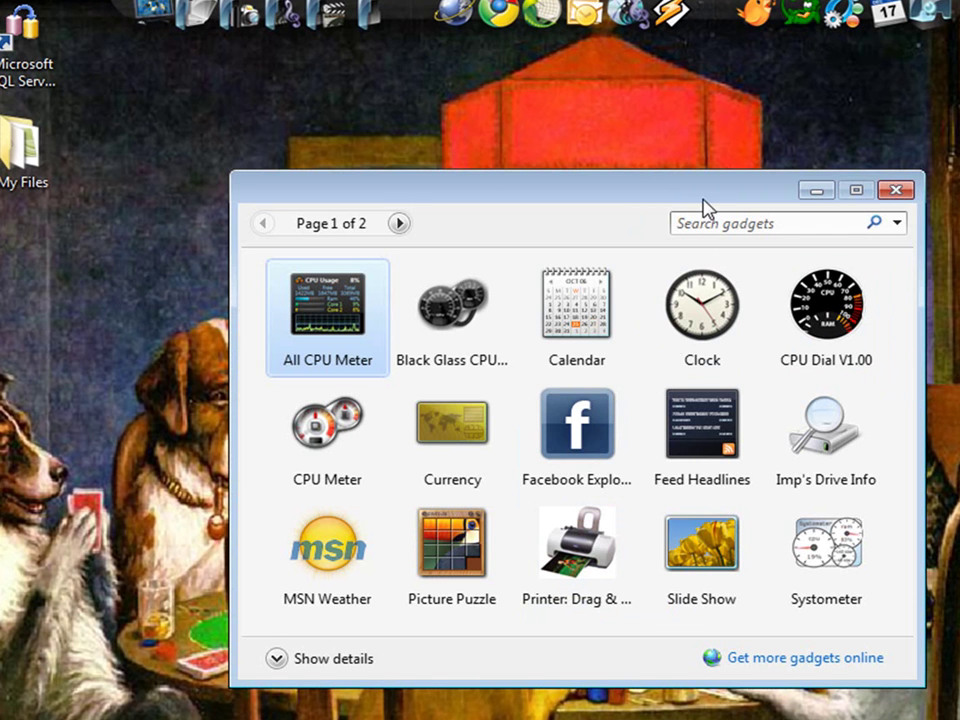
# - Move the gallery window up-left and select the Facebook Explorer gadget
pyautogui.moveTo(701, 198); pyautogui.dragTo(614, 155)
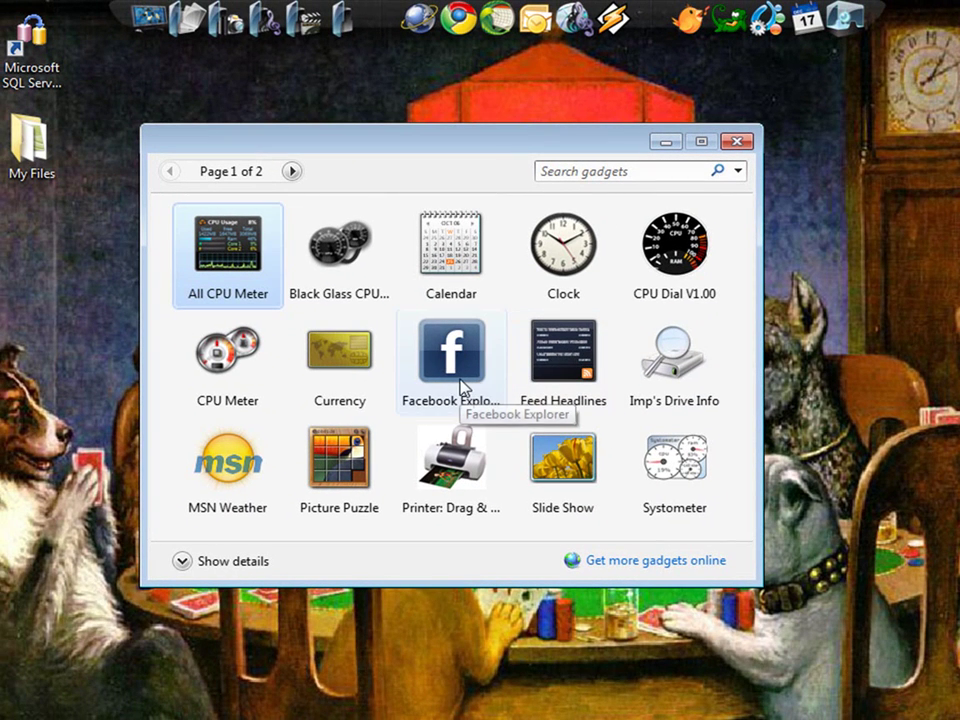
pyautogui.click(462, 385)
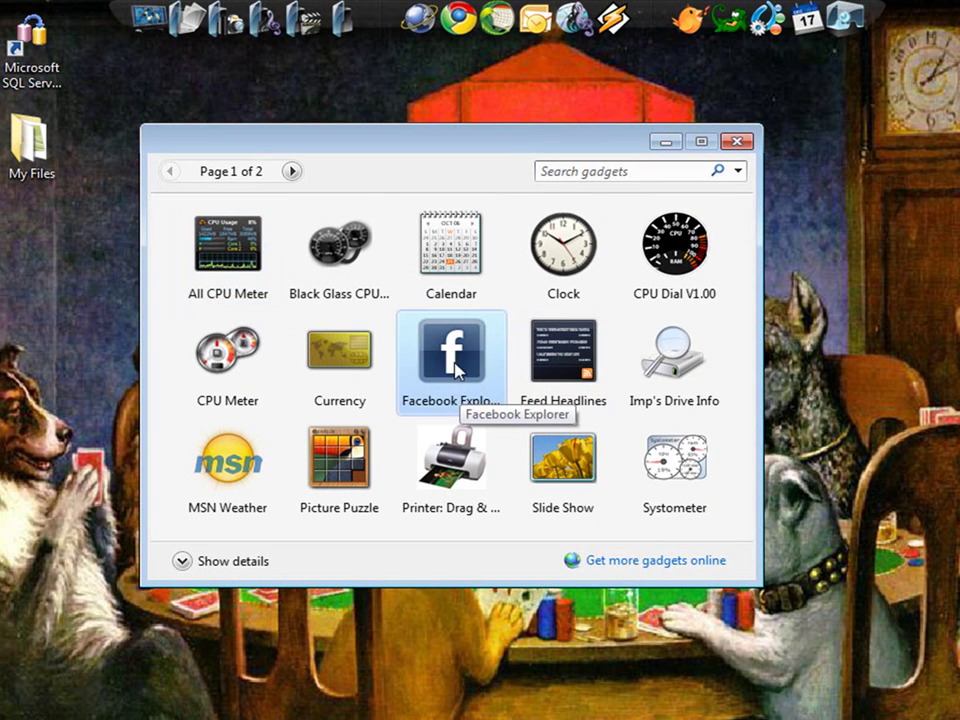
# - Add Facebook Explorer to the desktop, placed below the drive-space gadgets
pyautogui.moveTo(481, 145); pyautogui.dragTo(376, 113)
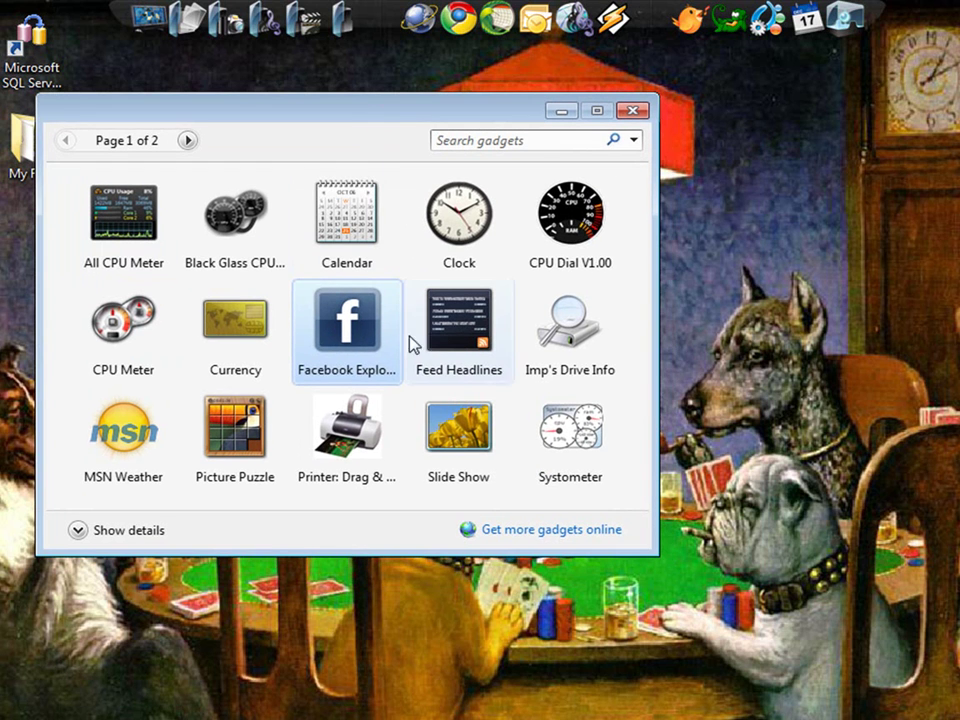
pyautogui.moveTo(345, 335); pyautogui.dragTo(786, 350)
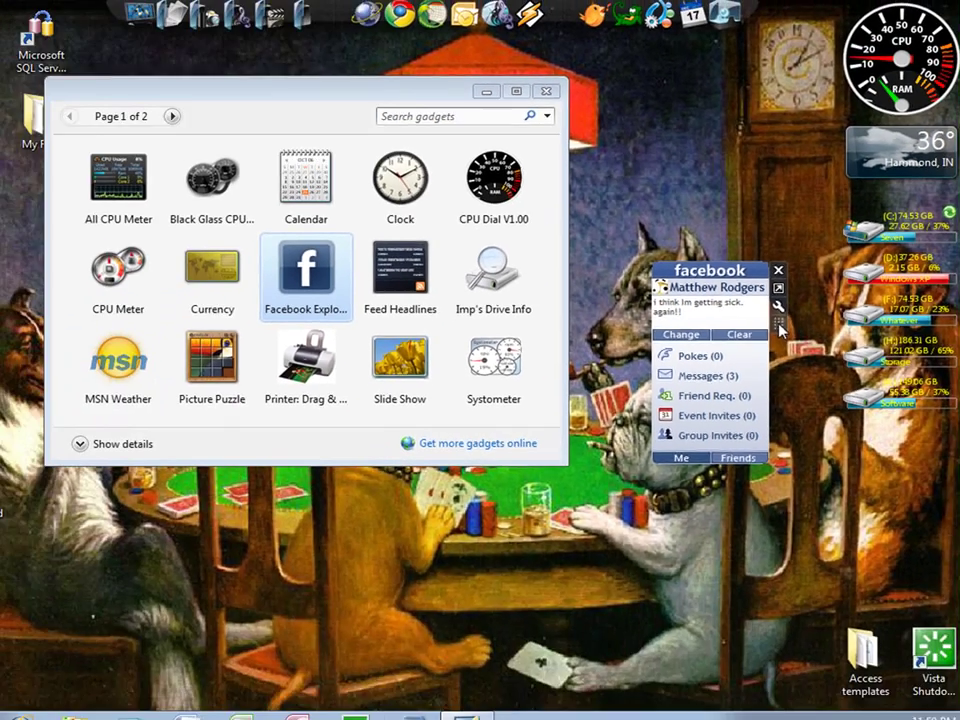
pyautogui.moveTo(701, 411)
pyautogui.mouseDown()
pyautogui.moveTo(472, 570)
pyautogui.moveTo(188, 484)
pyautogui.moveTo(210, 274)
pyautogui.moveTo(95, 482)
pyautogui.moveTo(716, 517)
pyautogui.moveTo(955, 477)
pyautogui.mouseUp()
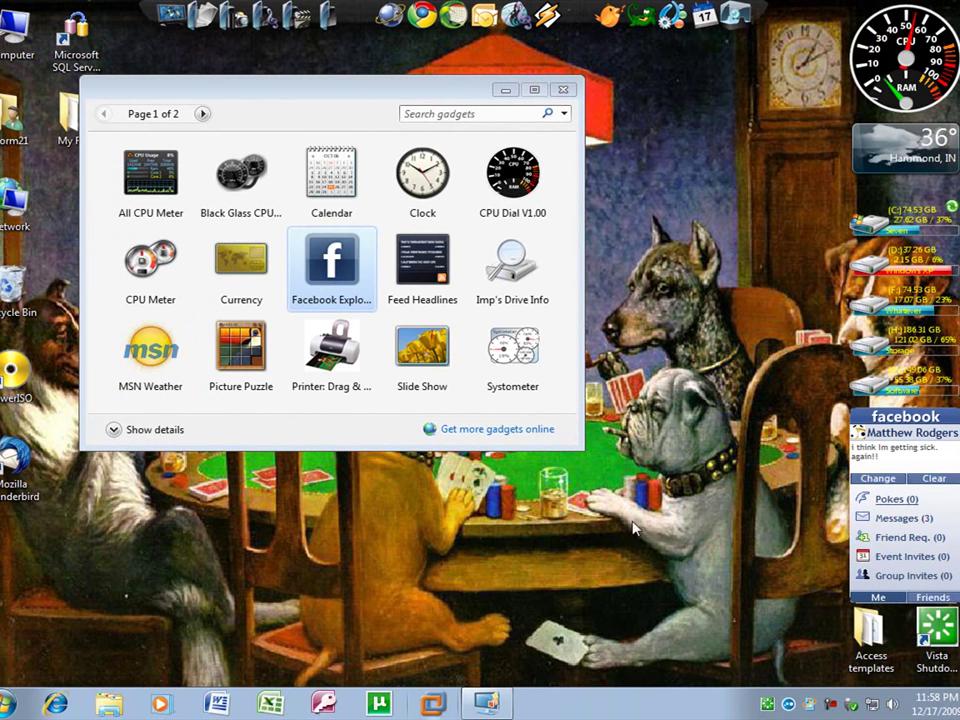
pyautogui.moveTo(414, 92); pyautogui.dragTo(504, 135)
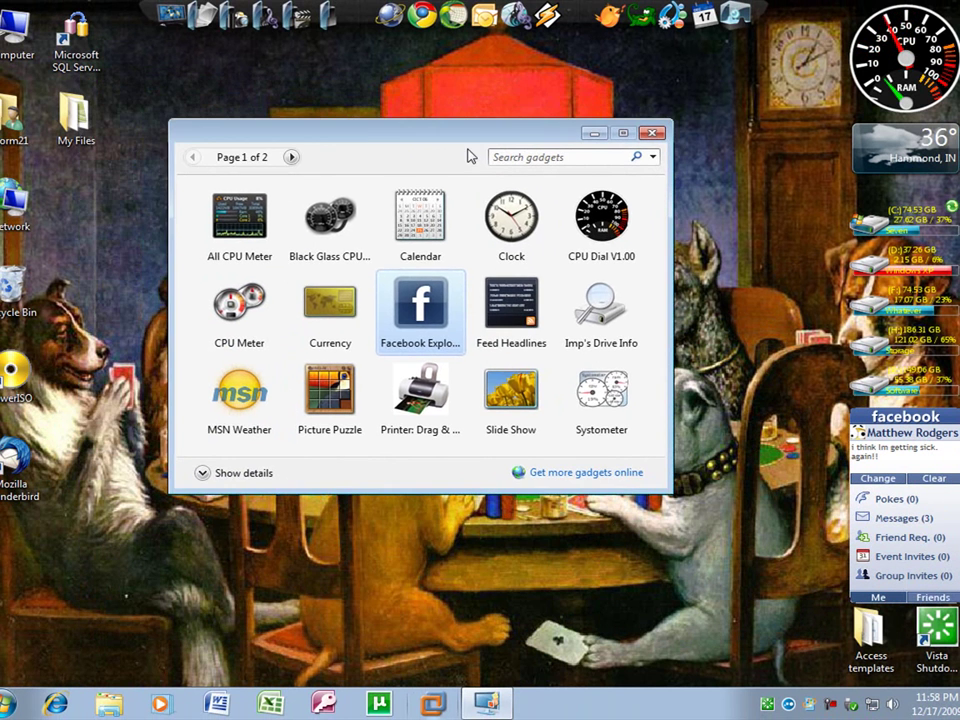
pyautogui.click(292, 158)
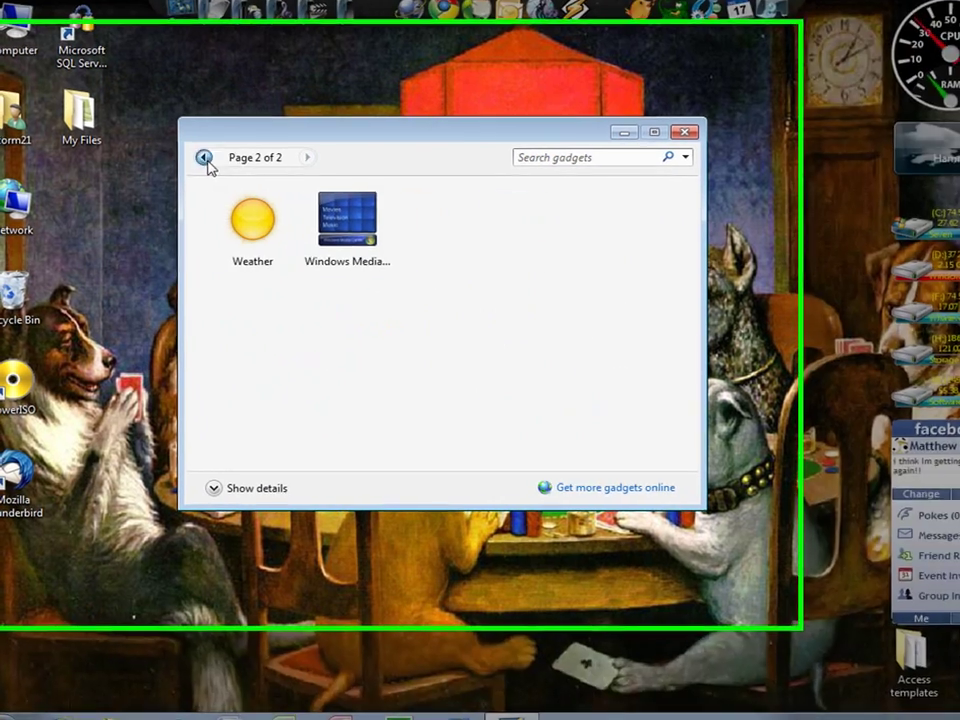
pyautogui.click(193, 157)
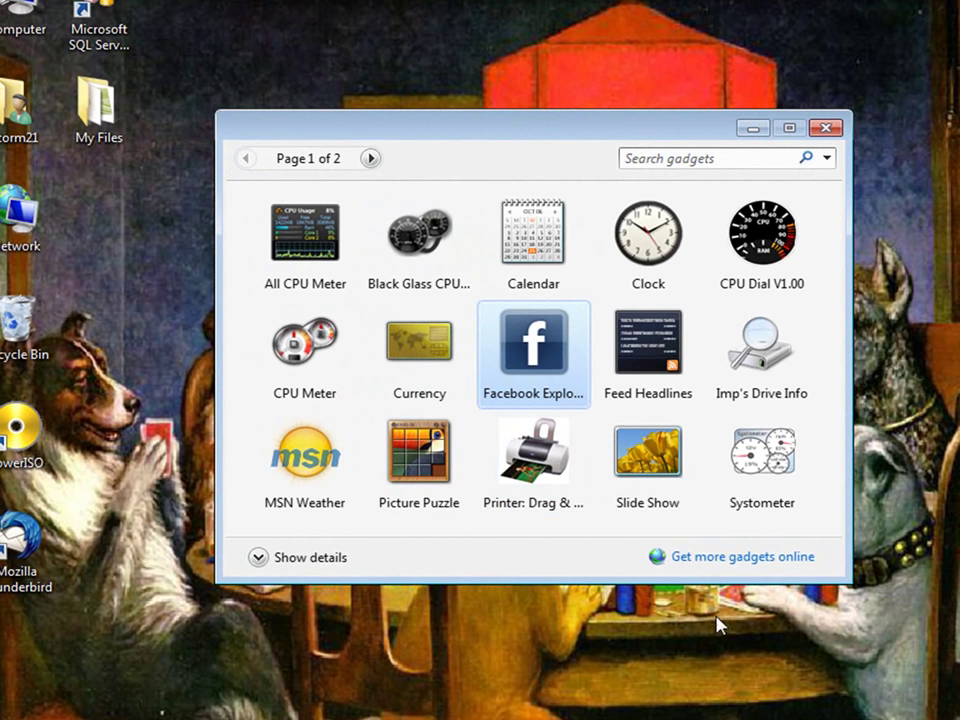
# - Go online for more gadgets and scroll down the Desktop gadgets page
pyautogui.click(745, 566)
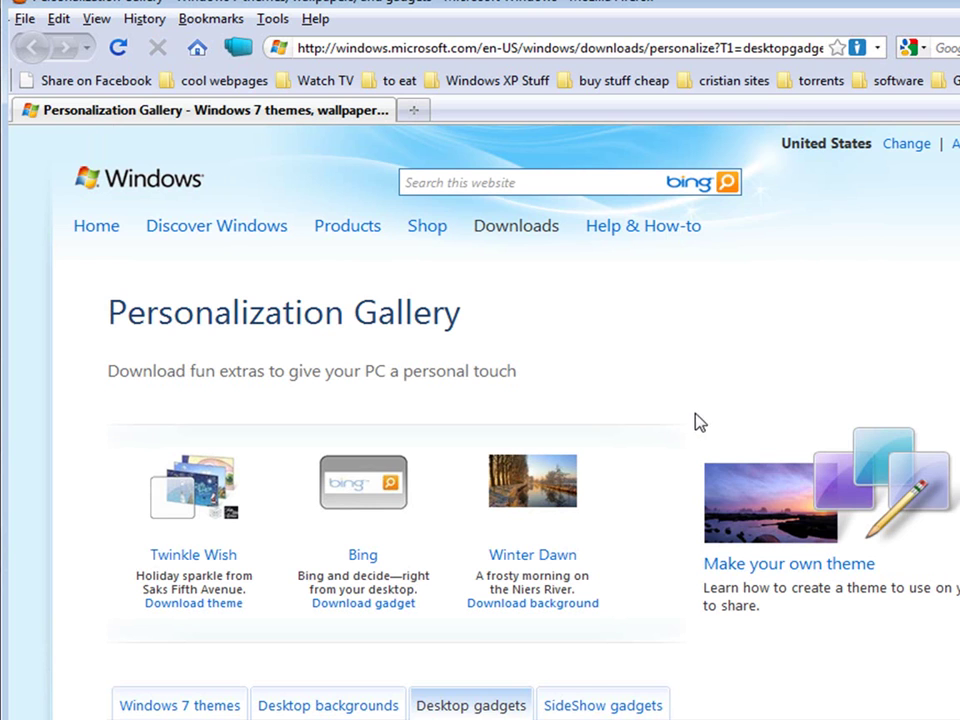
pyautogui.scroll(-4, 664, 450)
pyautogui.scroll(-4, 664, 450)
pyautogui.scroll(-4, 640, 456)
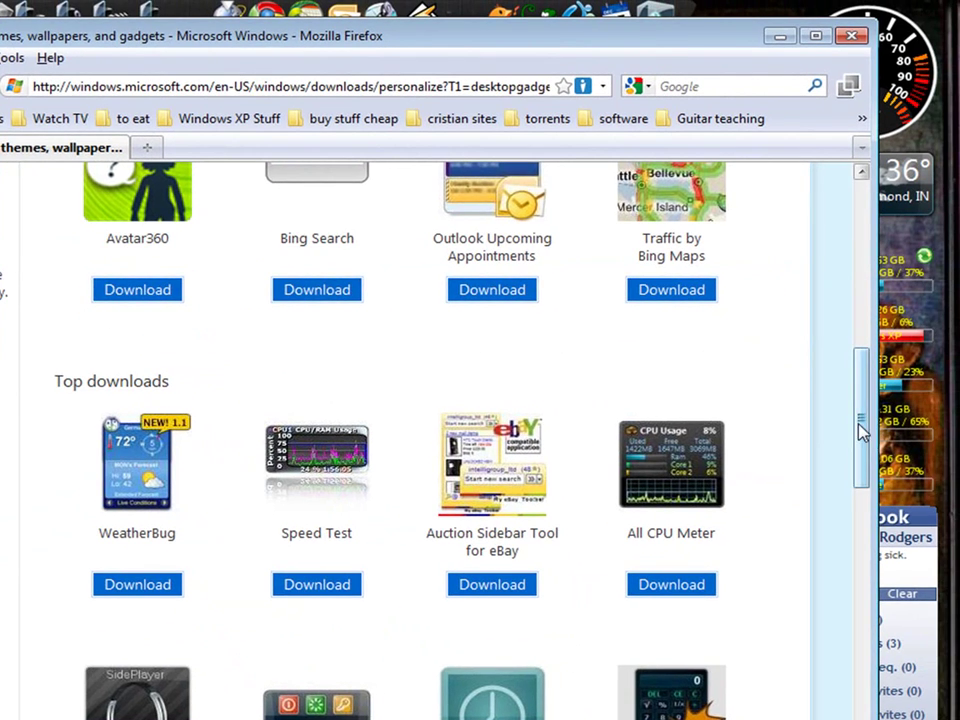
pyautogui.scroll(-2, 858, 440)
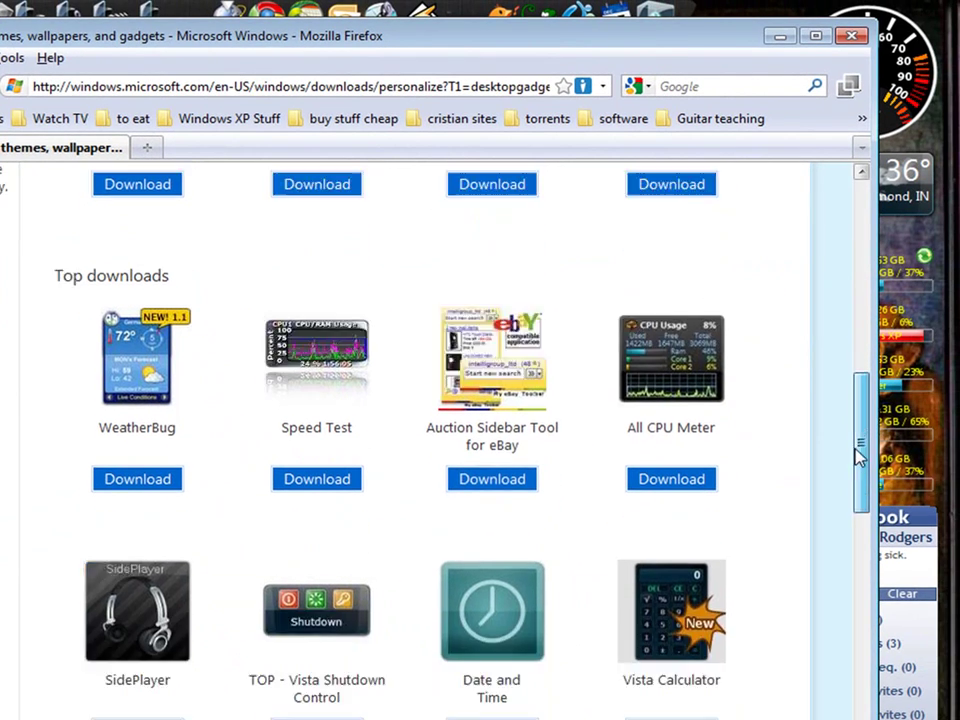
# - Scroll to the bottom of the Desktop gadgets page, clearing an accidental text selection
pyautogui.moveTo(866, 469); pyautogui.dragTo(870, 628)
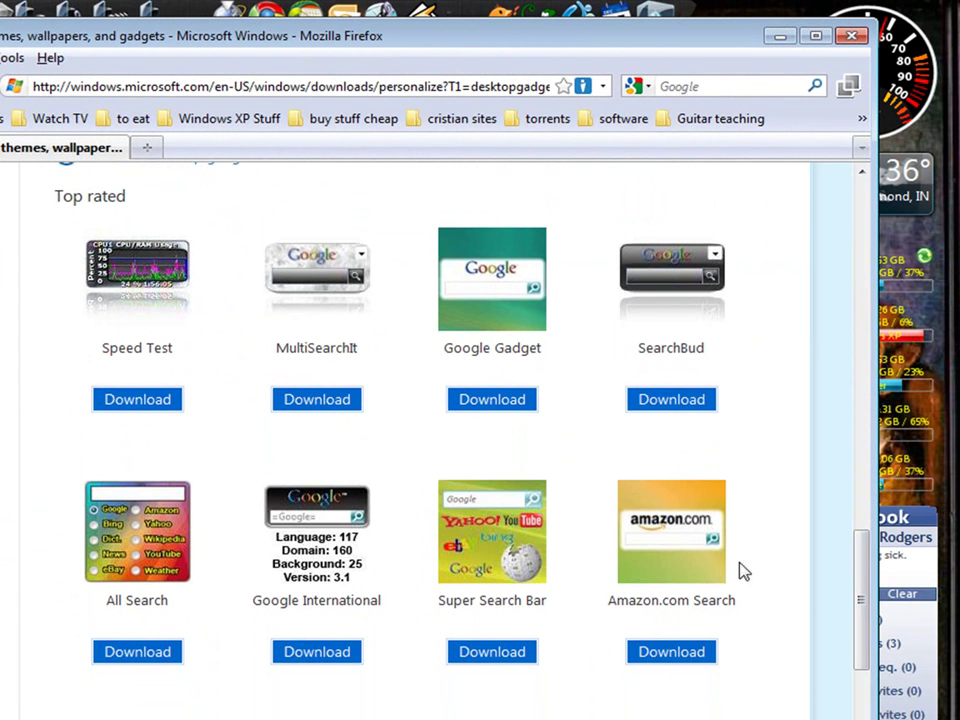
pyautogui.moveTo(38, 196); pyautogui.dragTo(147, 219)
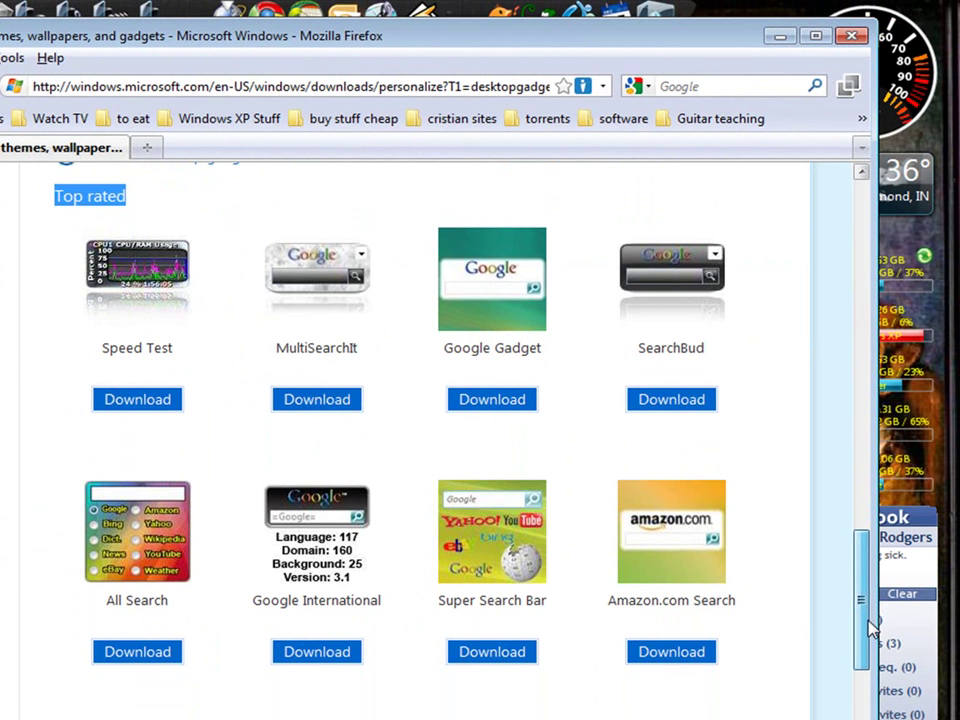
pyautogui.moveTo(855, 621)
pyautogui.mouseDown()
pyautogui.moveTo(846, 497)
pyautogui.moveTo(822, 464)
pyautogui.mouseUp()
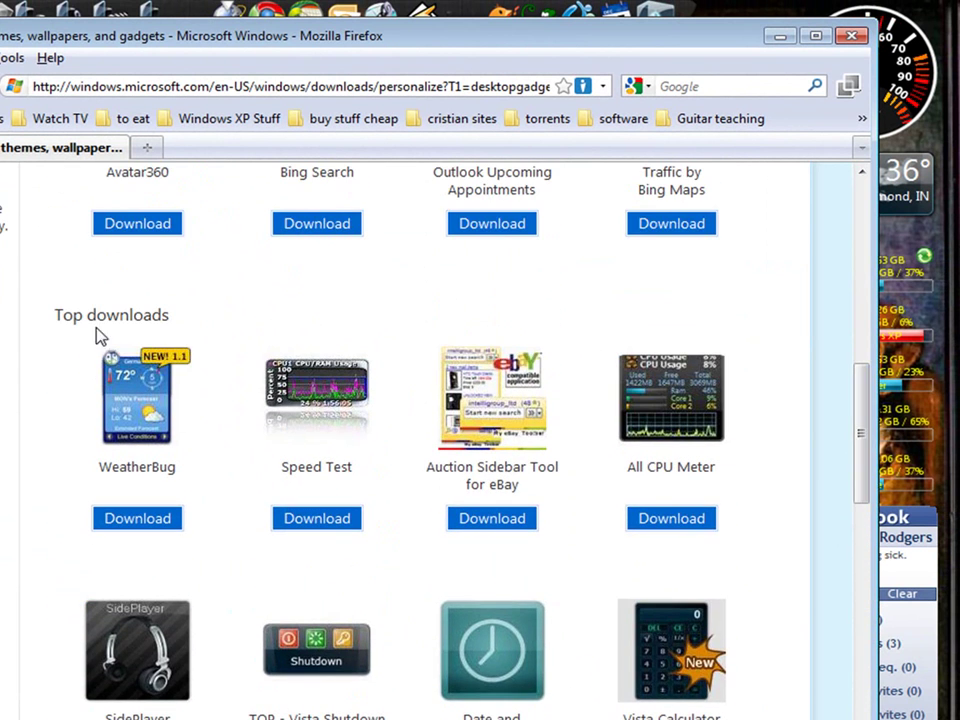
pyautogui.scroll(10, 120, 305)
pyautogui.scroll(-4, 125, 340)
pyautogui.moveTo(70, 492); pyautogui.dragTo(208, 519)
pyautogui.click(437, 510)
pyautogui.moveTo(859, 345); pyautogui.dragTo(857, 665)
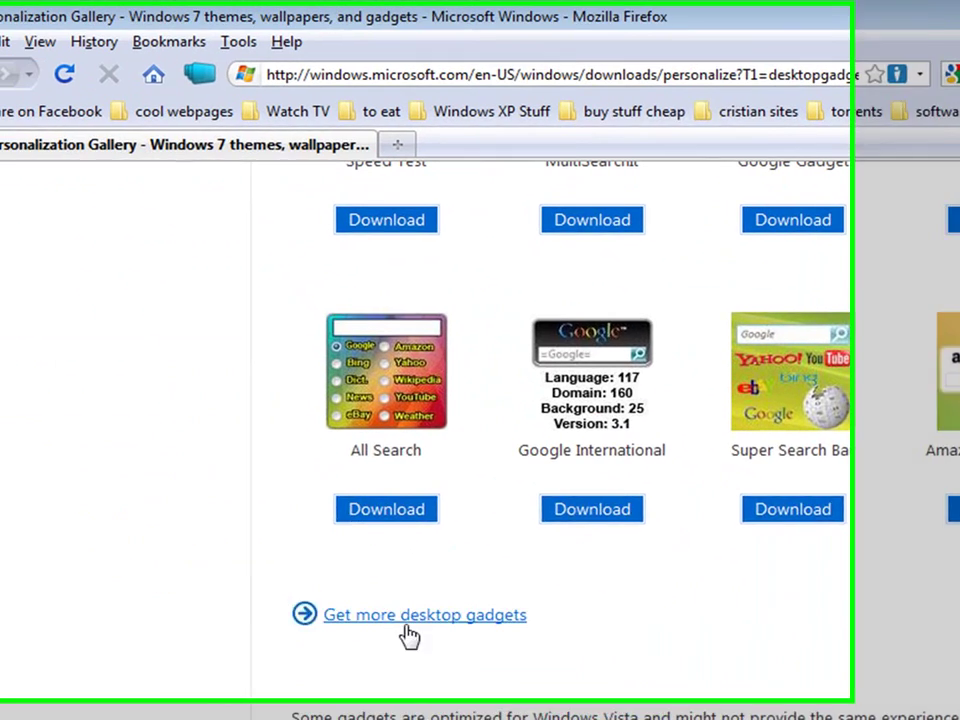
# - Open the full Windows Live Gallery Sidebar catalogue of 3755 gadgets and scroll through it
pyautogui.click(106, 566)
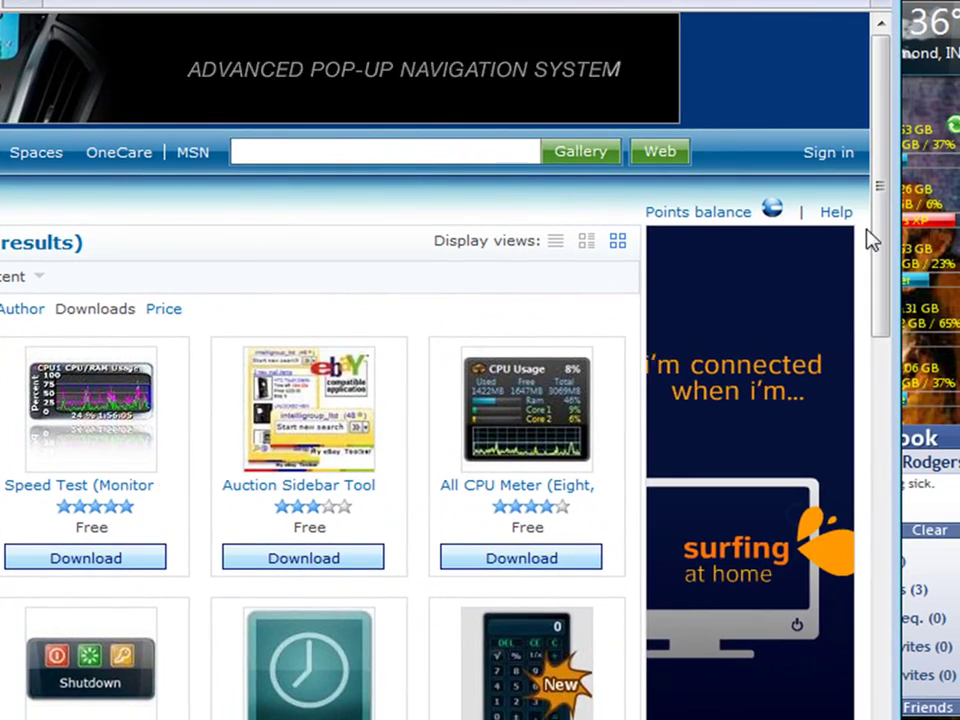
pyautogui.moveTo(880, 242); pyautogui.dragTo(851, 489)
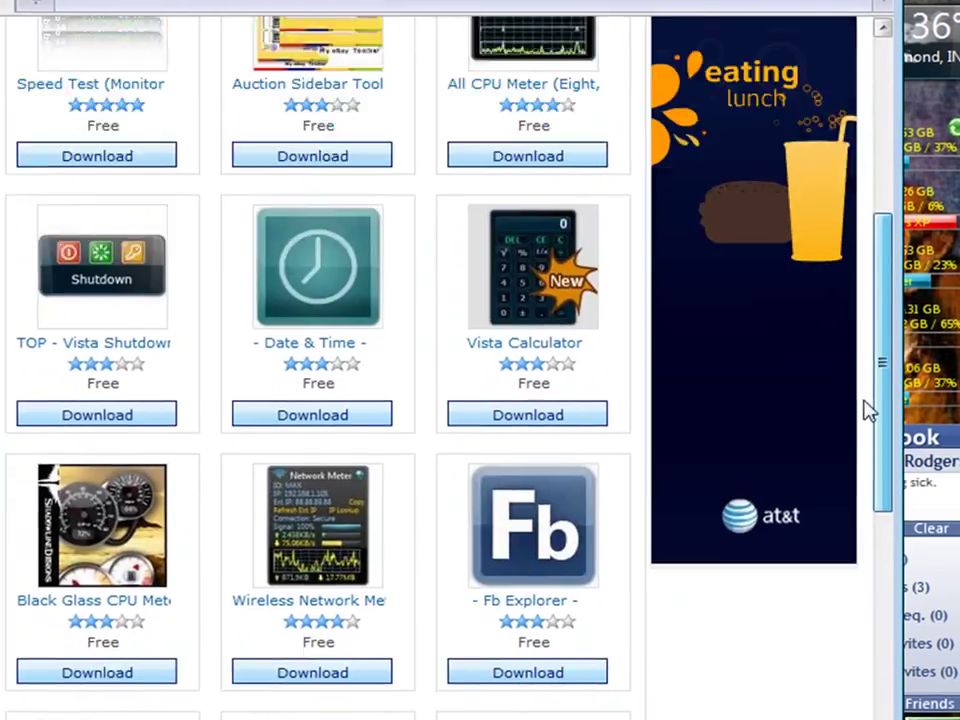
pyautogui.moveTo(851, 489); pyautogui.dragTo(888, 300)
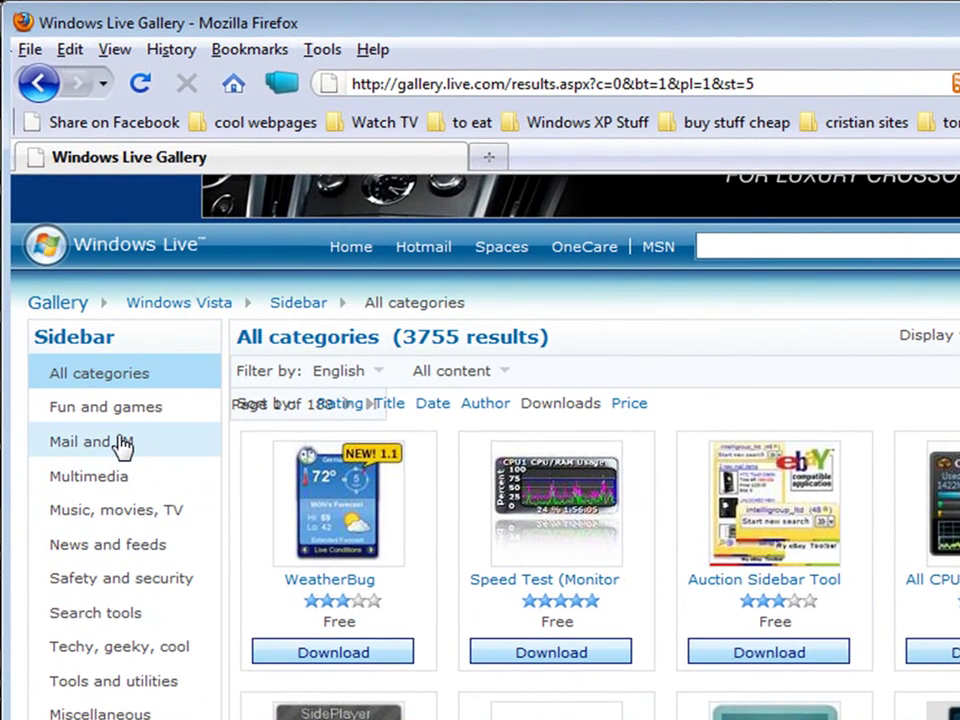
# - Filter the gallery to the 87 Mail and IM gadgets and scroll down the results
pyautogui.click(122, 442)
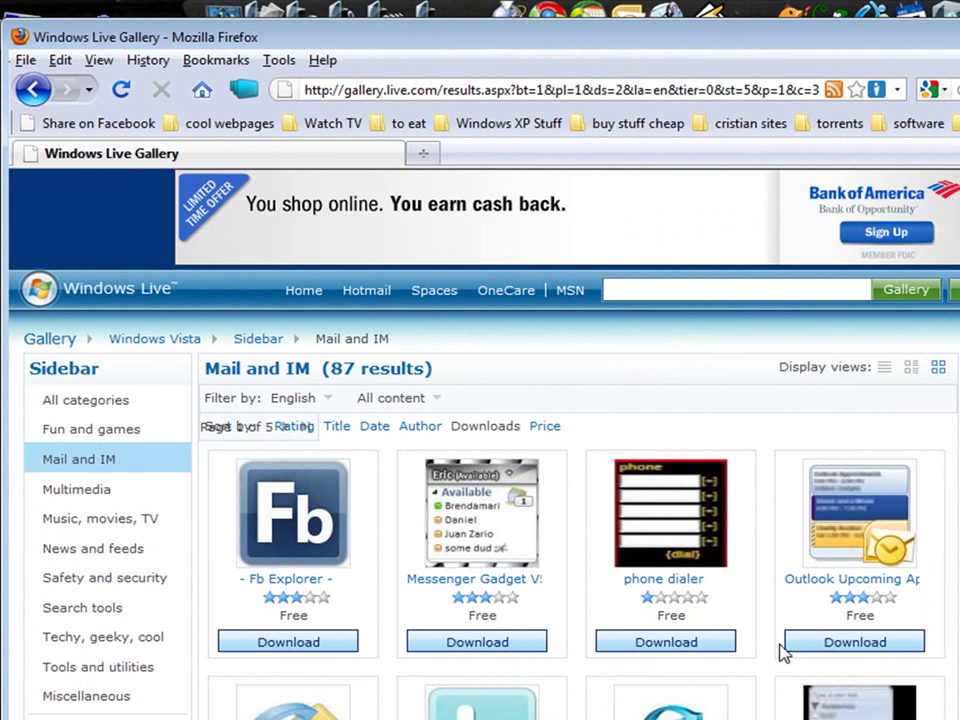
pyautogui.scroll(-4, 783, 652)
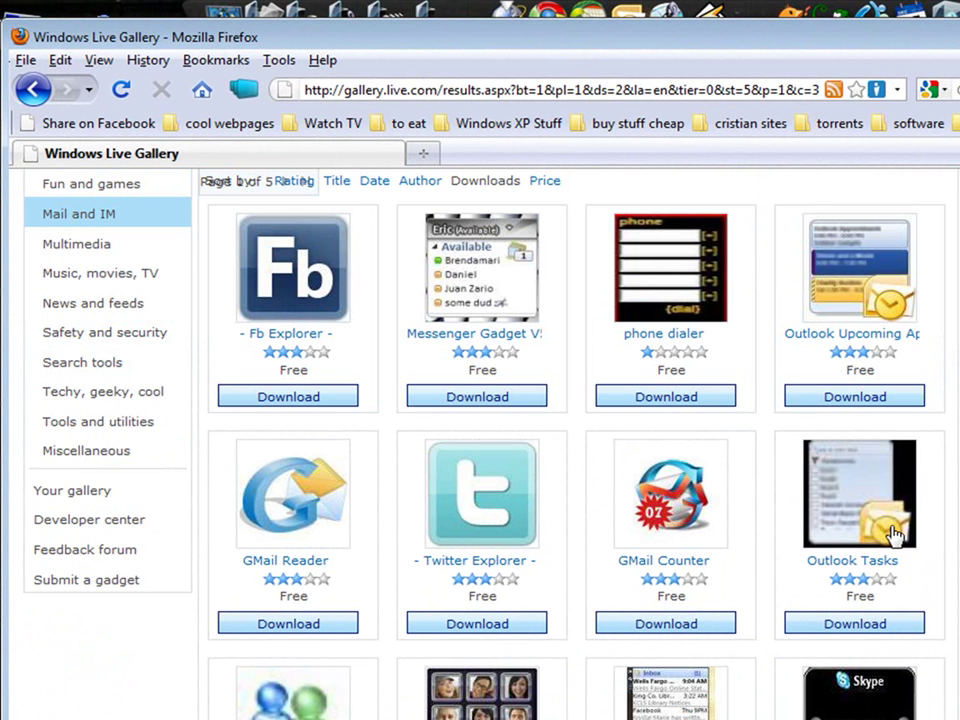
pyautogui.scroll(-4, 620, 392)
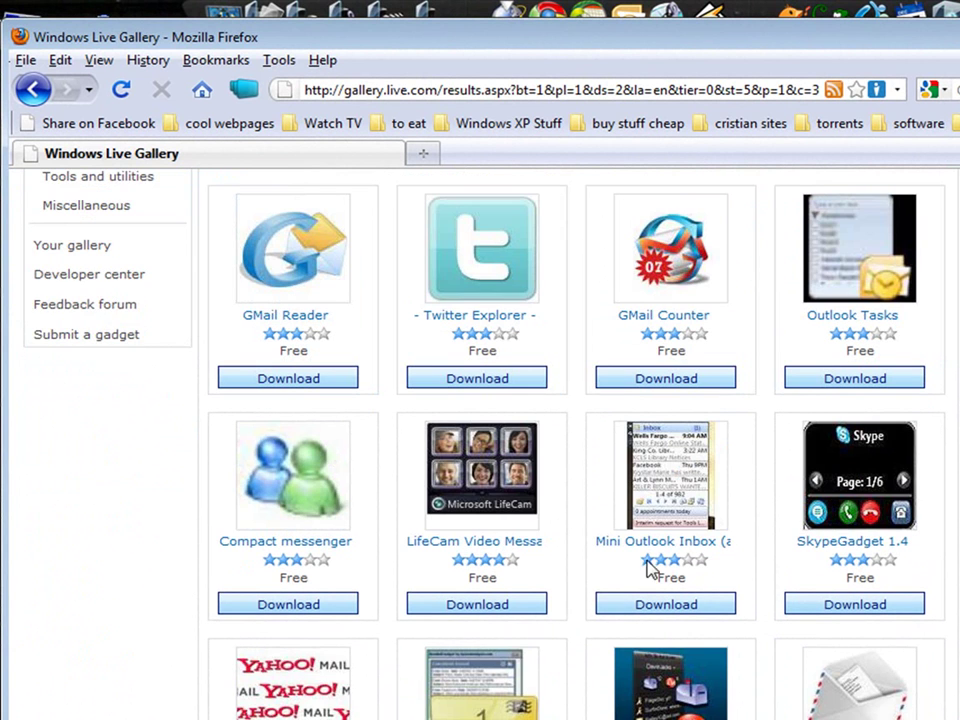
pyautogui.scroll(-4, 575, 578)
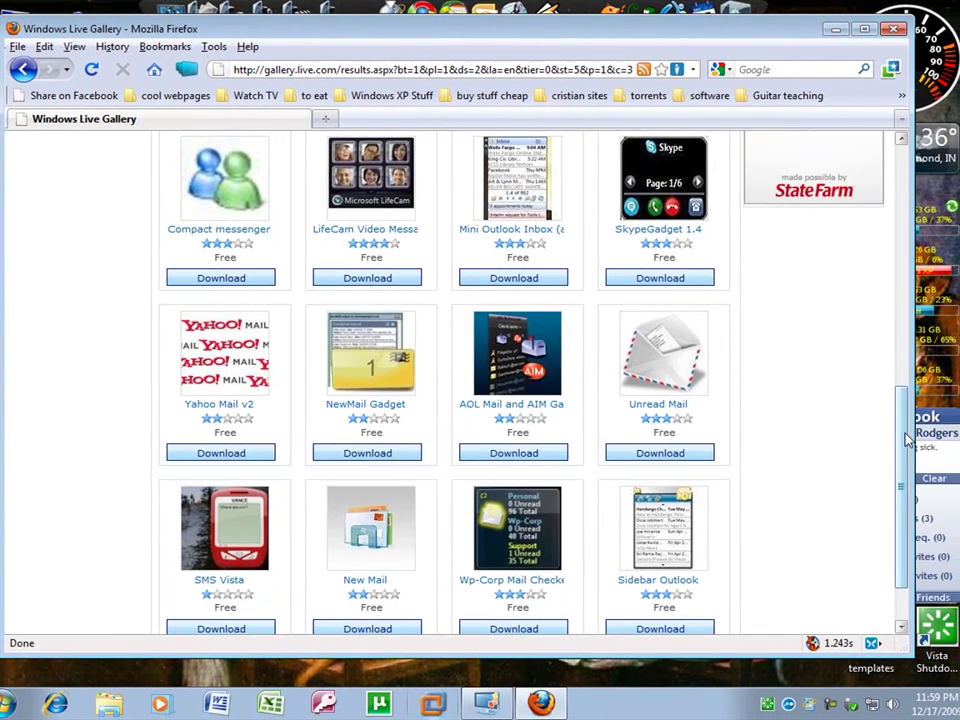
pyautogui.scroll(-1, 903, 450)
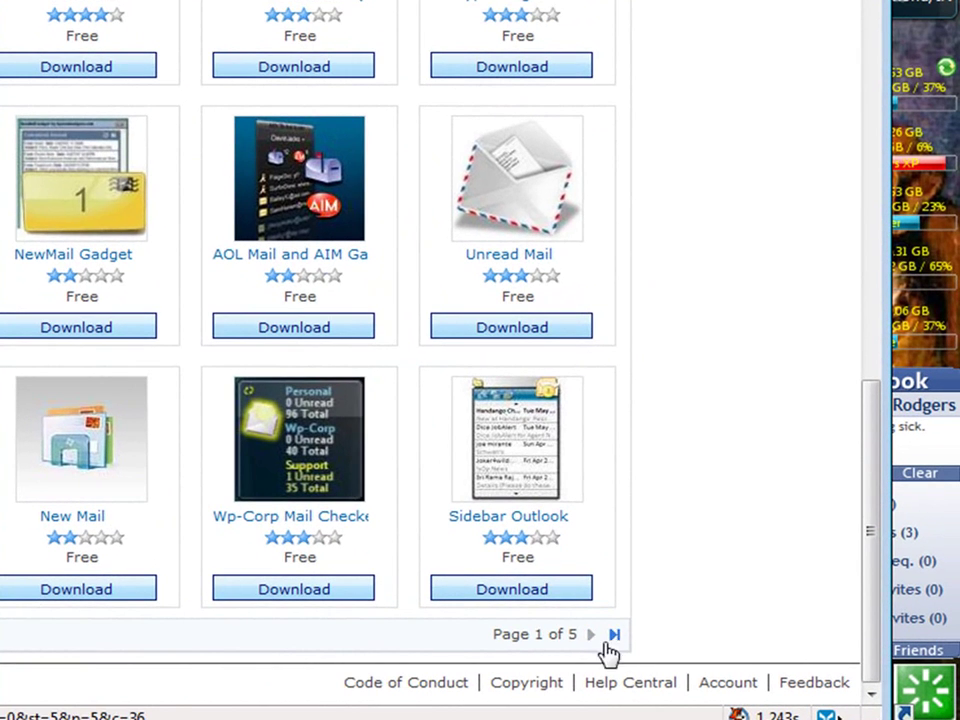
# - Go to page 2 of the Mail and IM results and locate the Chirpr gadget
pyautogui.click(592, 636)
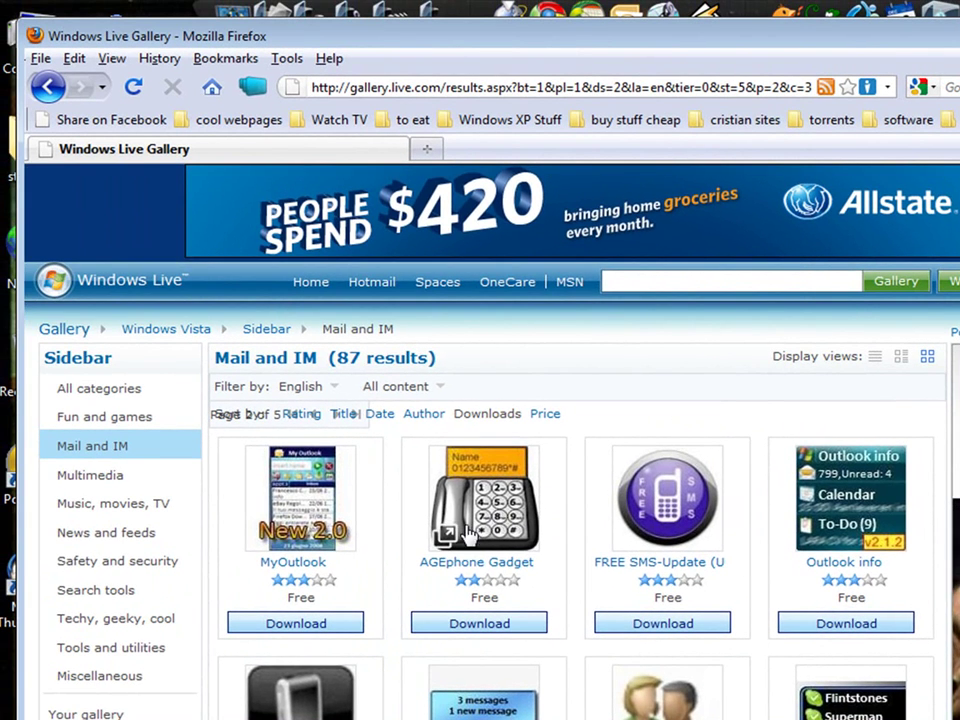
pyautogui.scroll(-3, 396, 576)
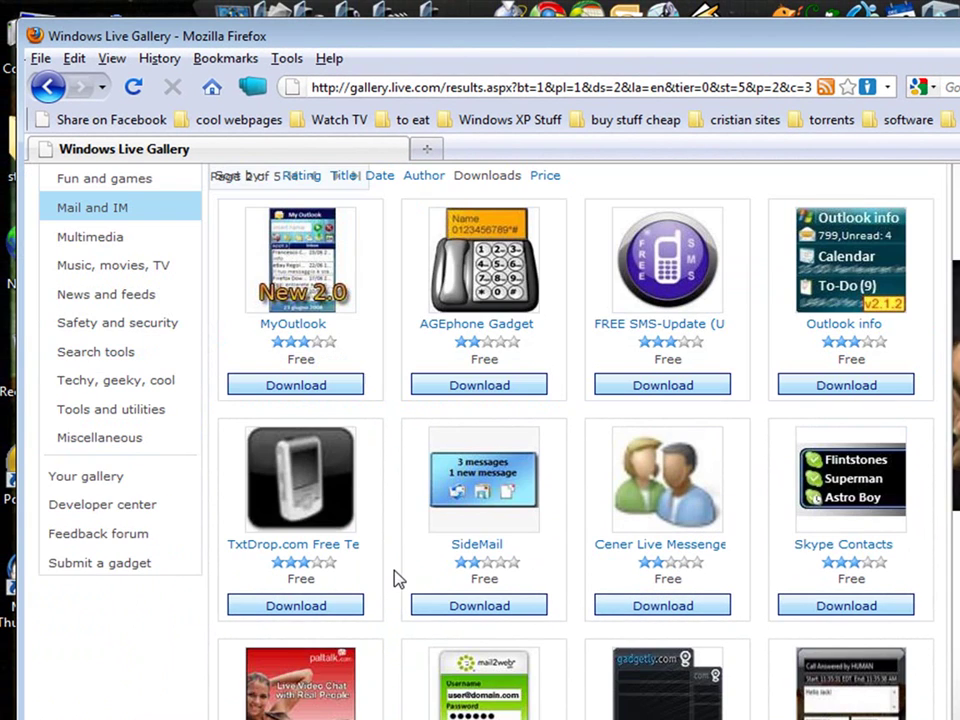
pyautogui.scroll(-3, 396, 578)
pyautogui.scroll(-3, 396, 578)
pyautogui.scroll(-1, 396, 578)
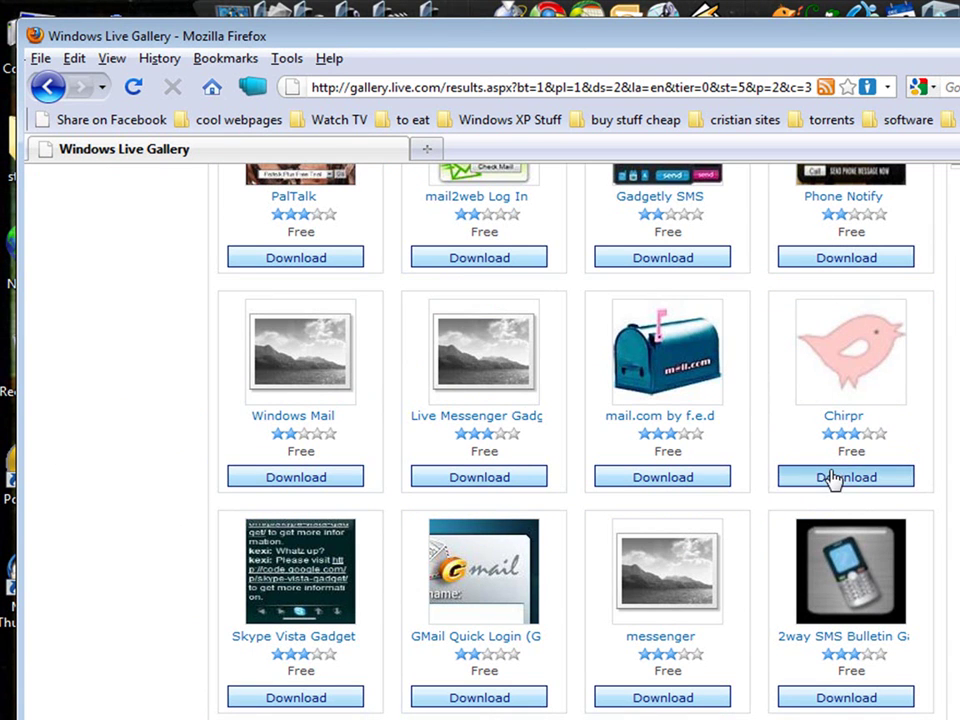
pyautogui.moveTo(832, 478); pyautogui.dragTo(820, 388)
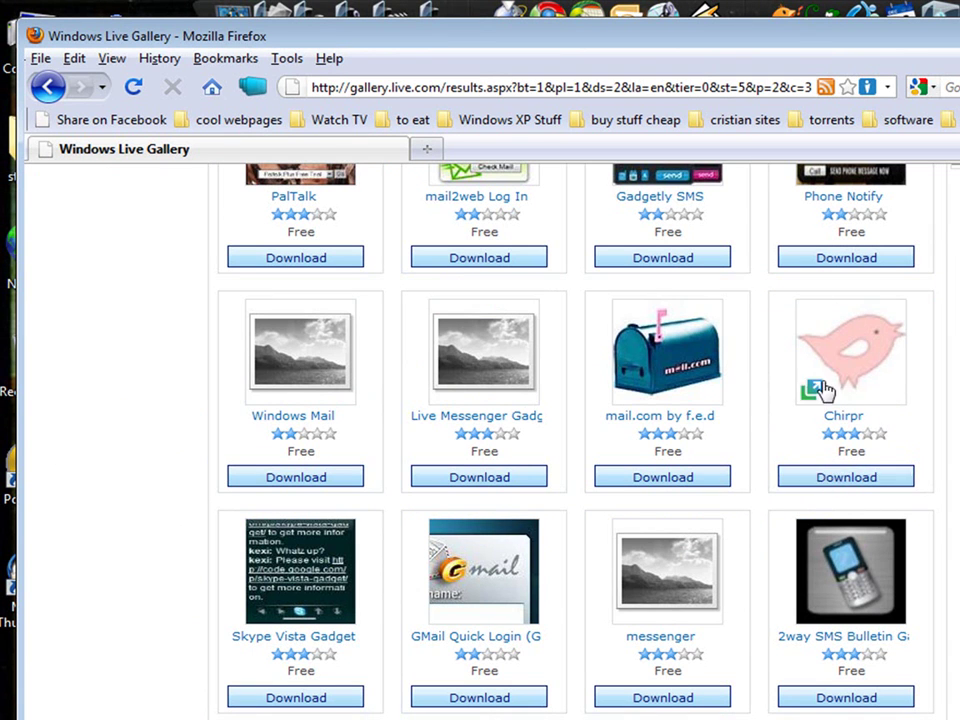
# - Download Chirpr and install it with Windows Desktop Gadgets, accepting the unverified-submission warnings
pyautogui.click(846, 478)
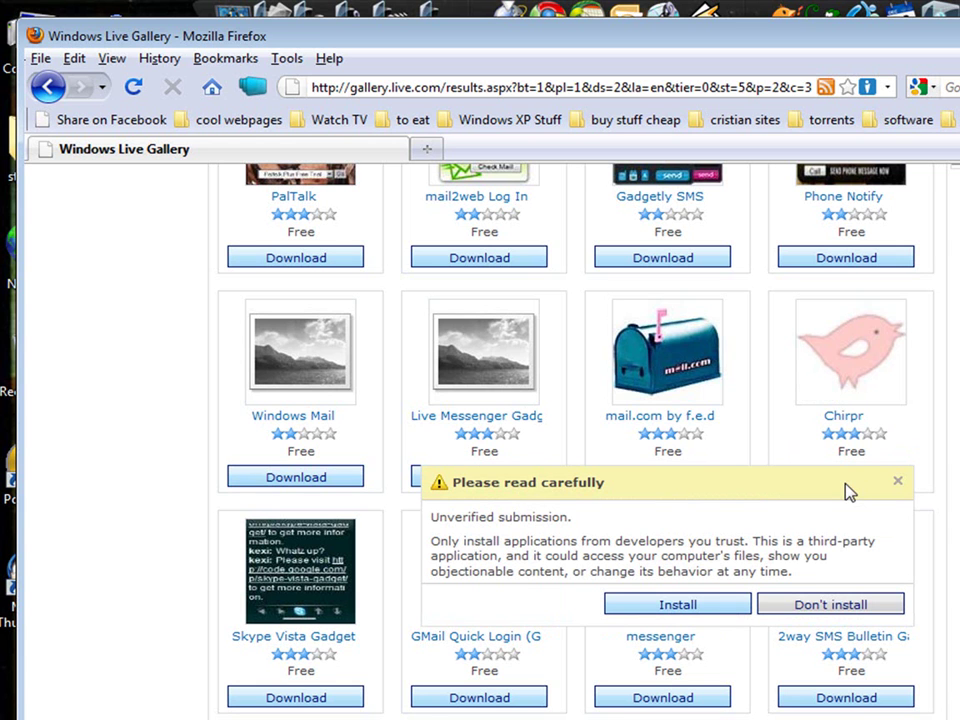
pyautogui.click(668, 607)
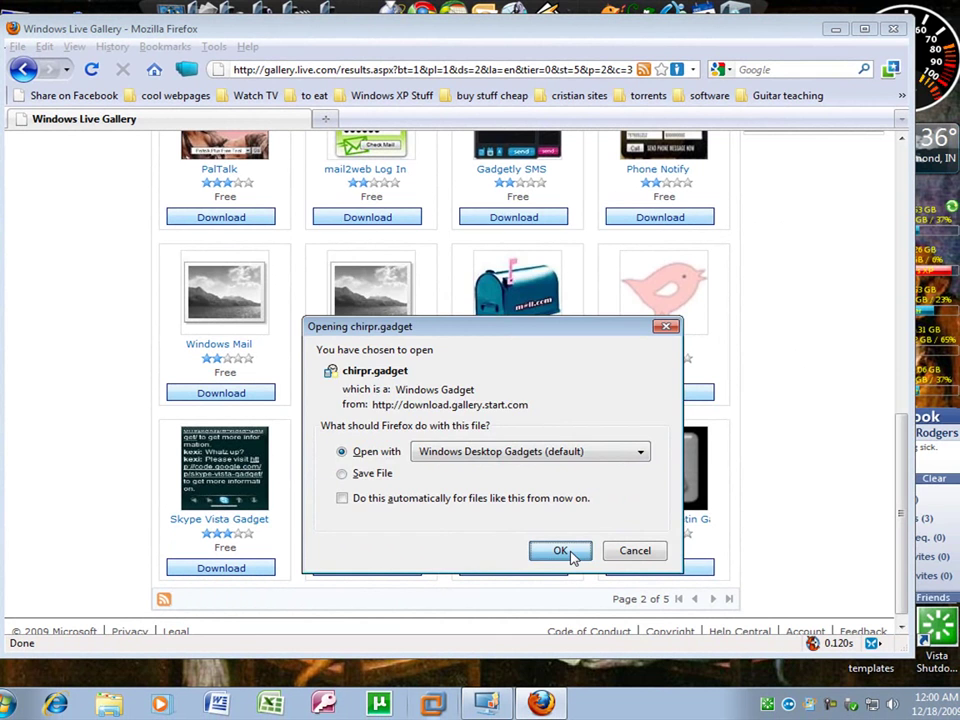
pyautogui.click(570, 553)
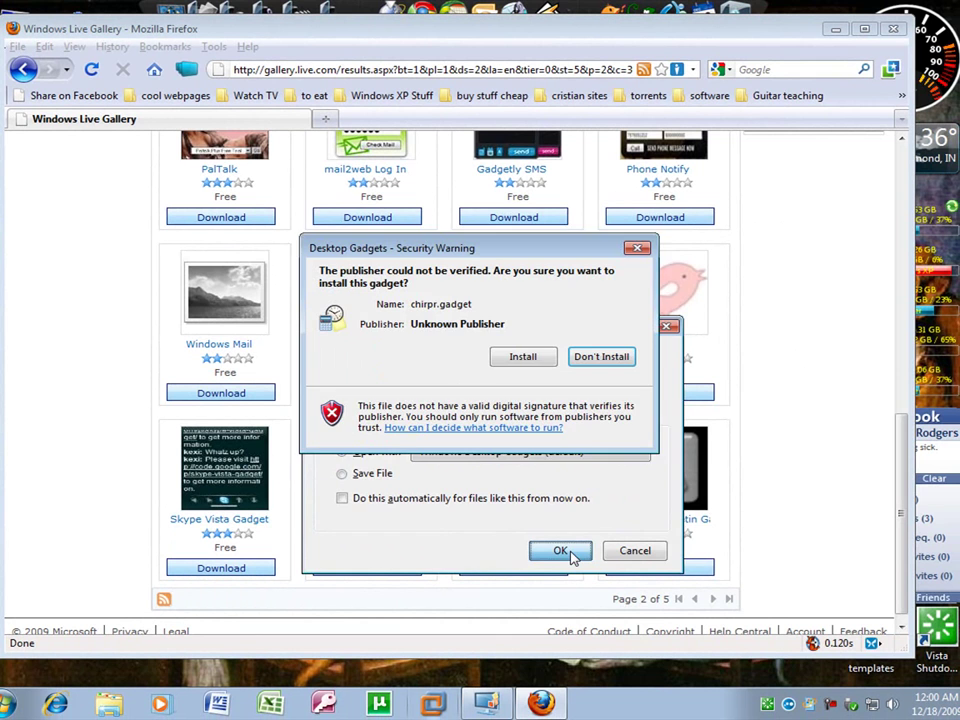
pyautogui.click(523, 358)
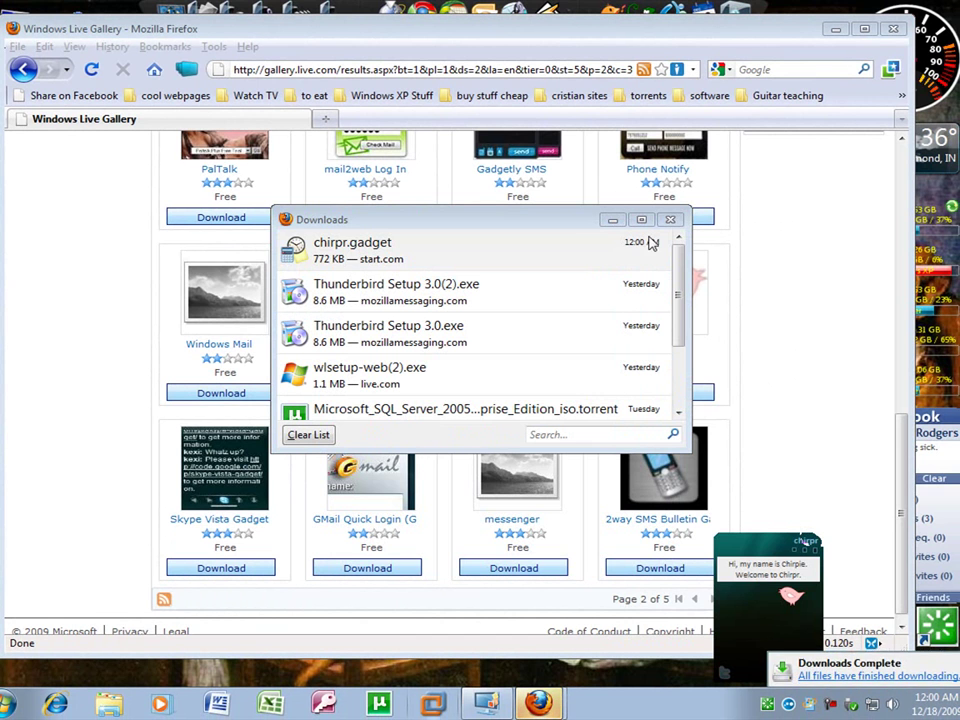
# - Hide Downloads and Firefox, move Chirpr beside the CPU meter, and cancel its settings
pyautogui.click(670, 219)
pyautogui.moveTo(780, 550)
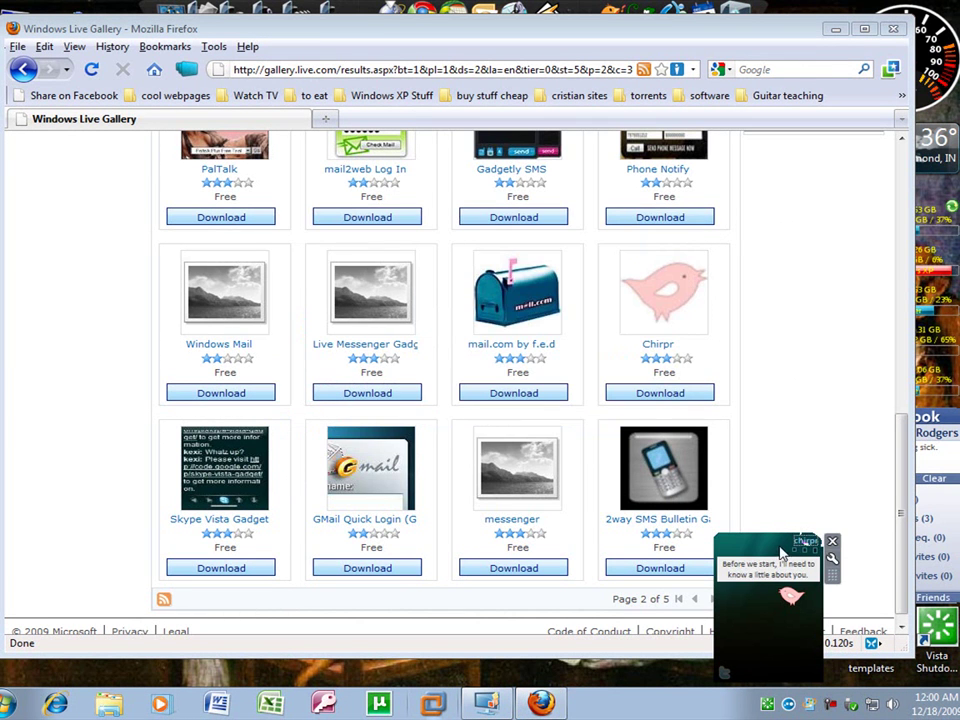
pyautogui.click(836, 28)
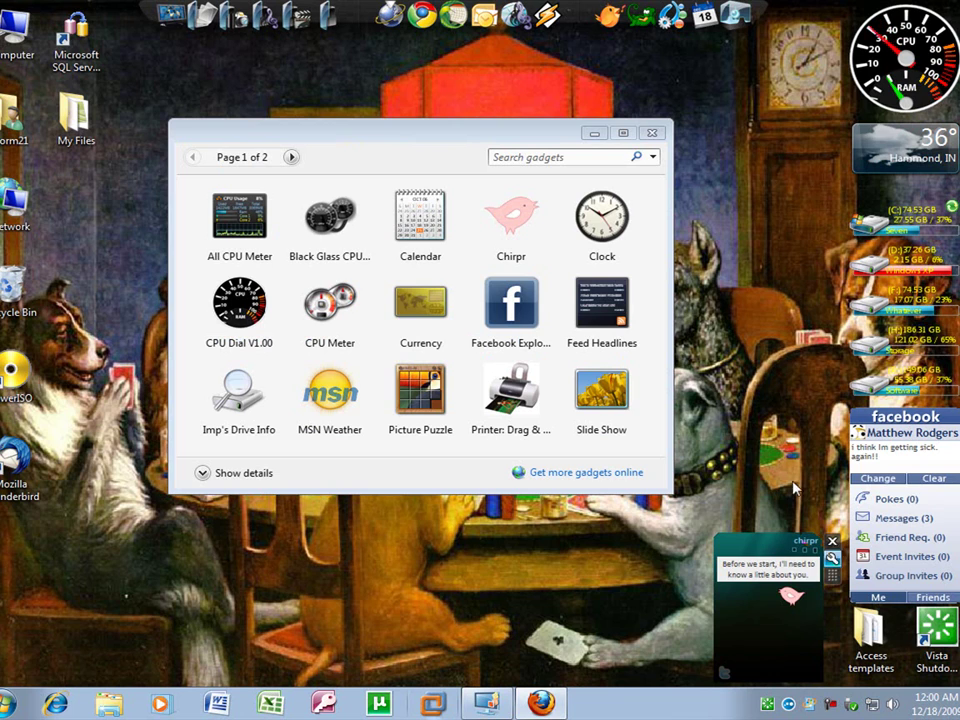
pyautogui.moveTo(836, 585); pyautogui.dragTo(826, 104)
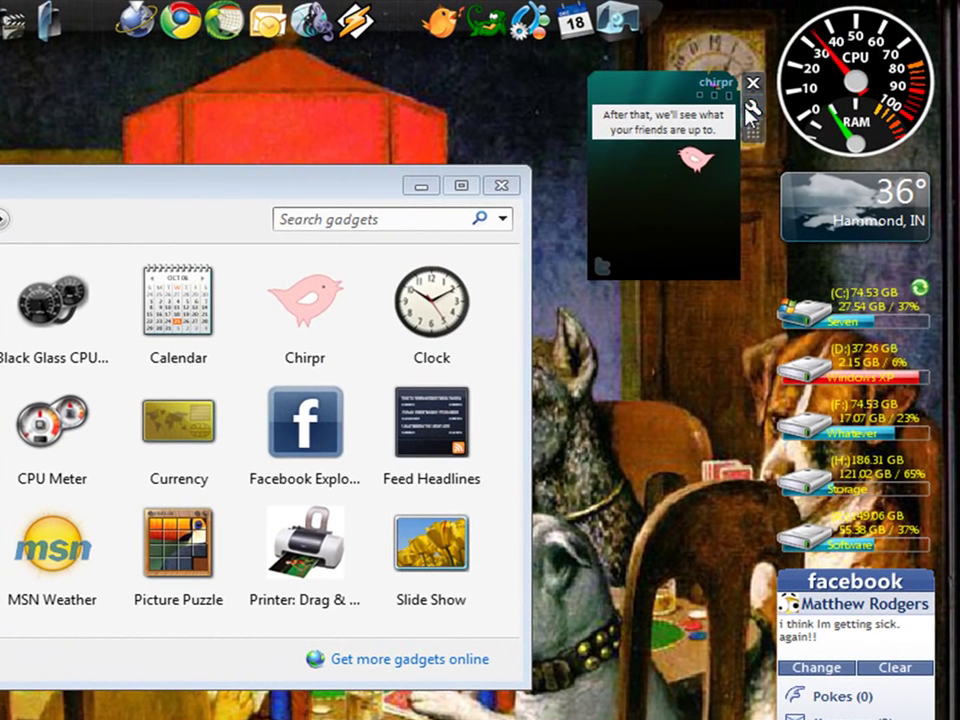
pyautogui.click(751, 107)
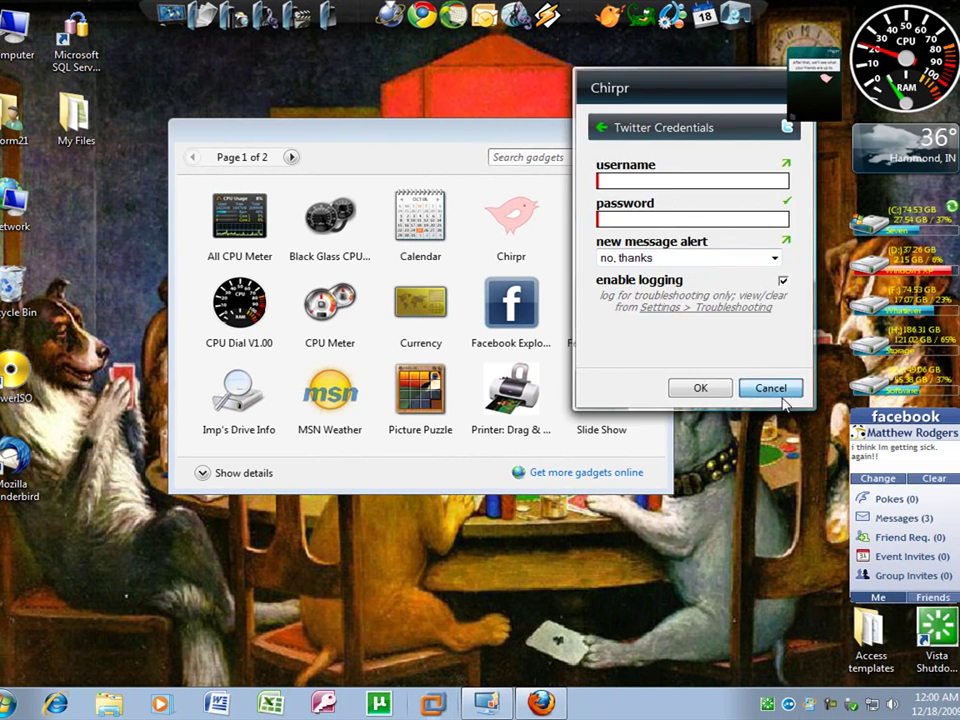
pyautogui.click(778, 389)
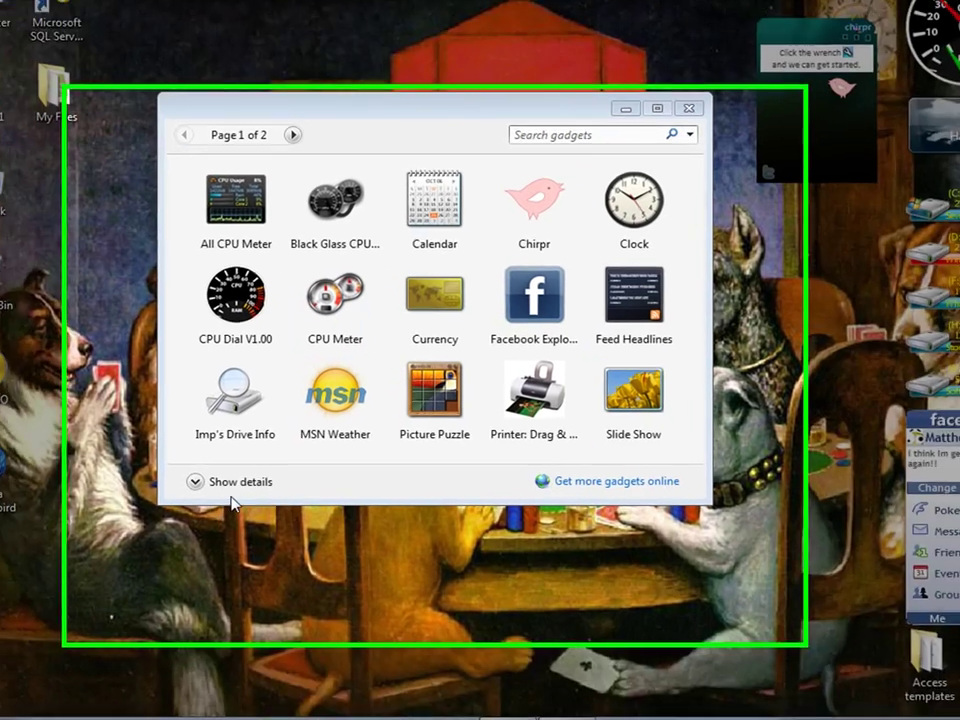
# - Expand the details area beneath the gadget gallery's list
pyautogui.click(225, 474)
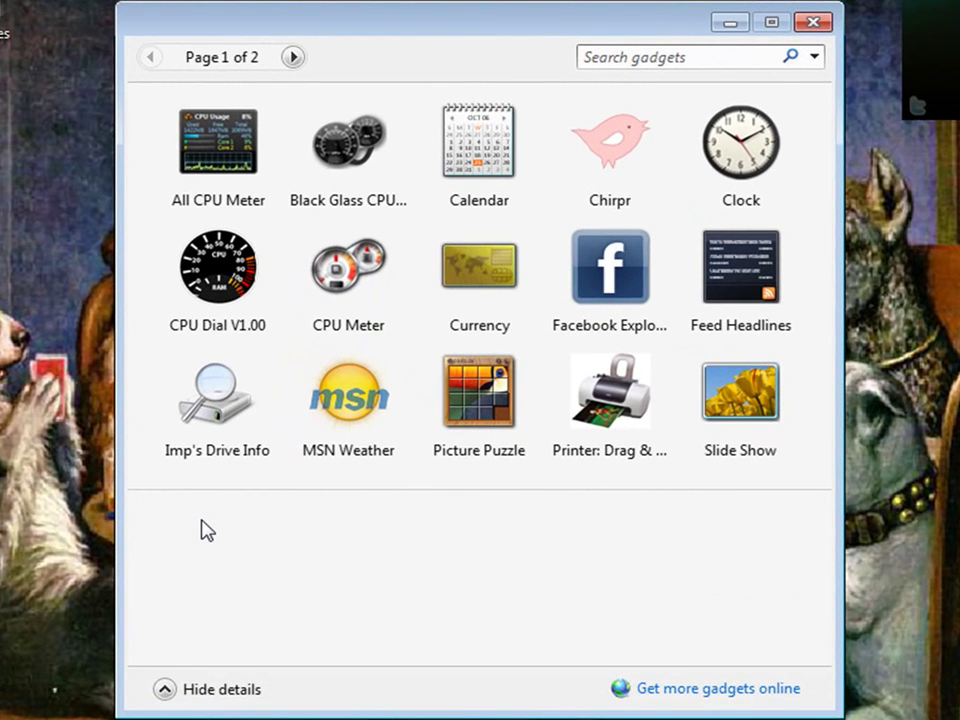